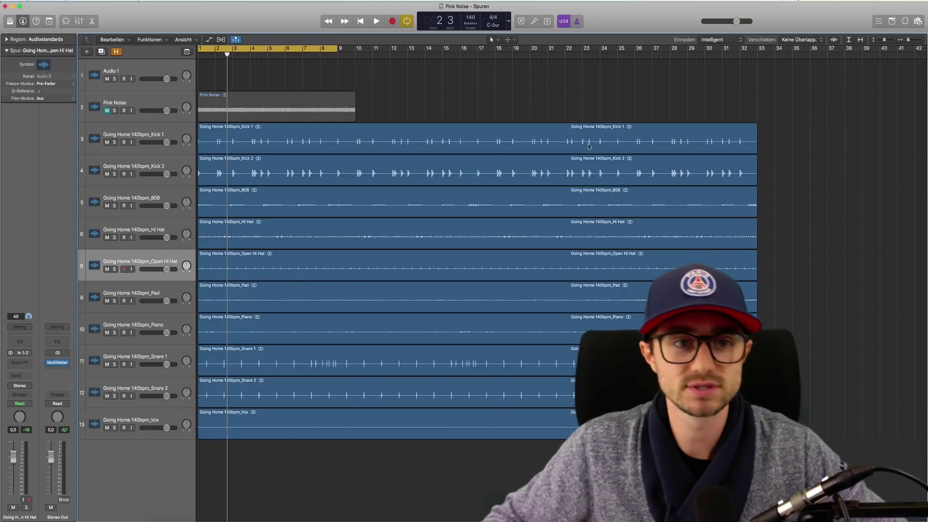
- Unmute the Pink Noise track and audition it briefly in solo
click(107, 110)
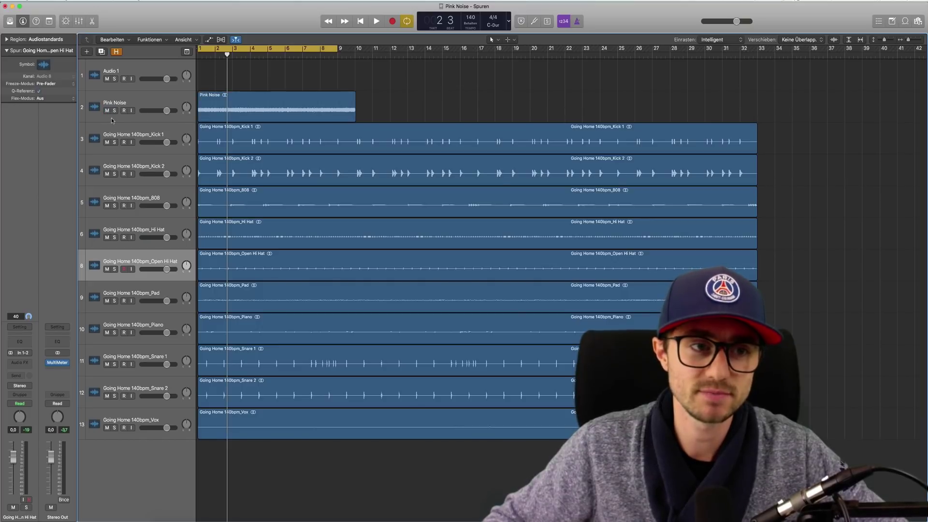
click(114, 111)
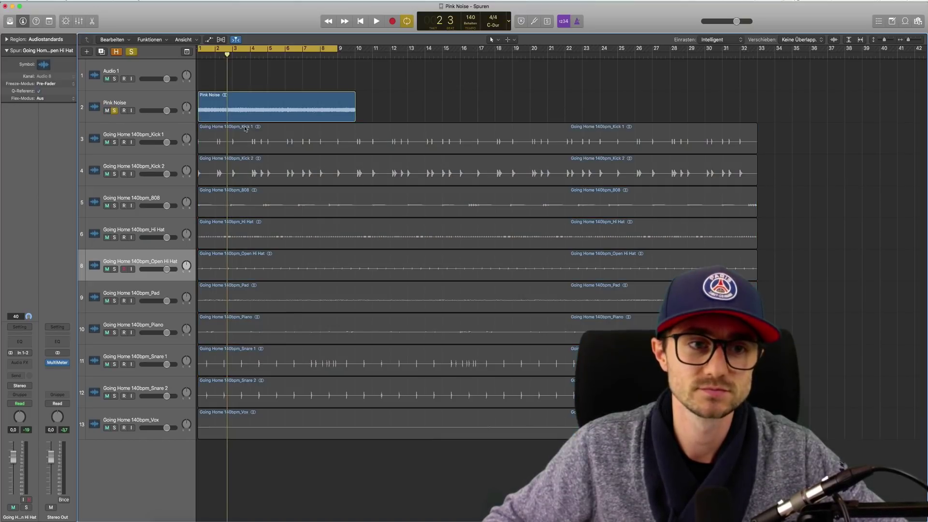
key(space)
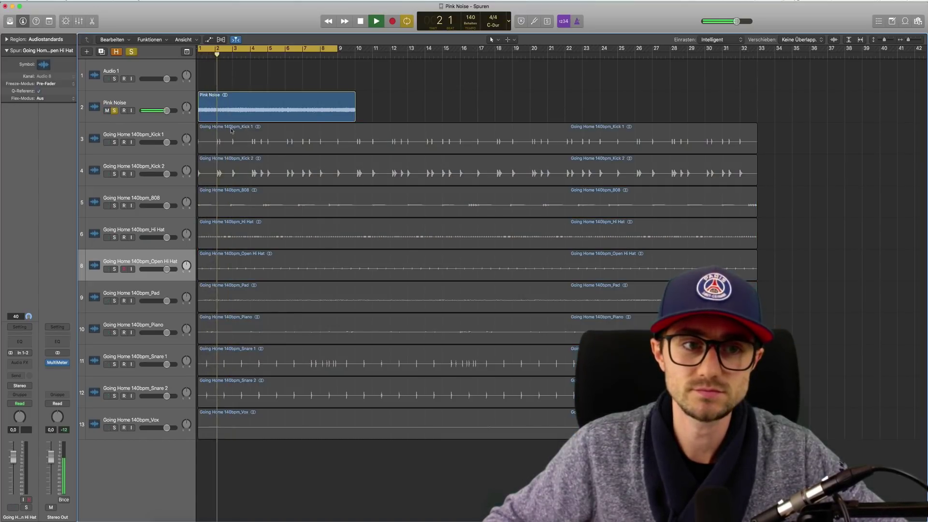
click(114, 111)
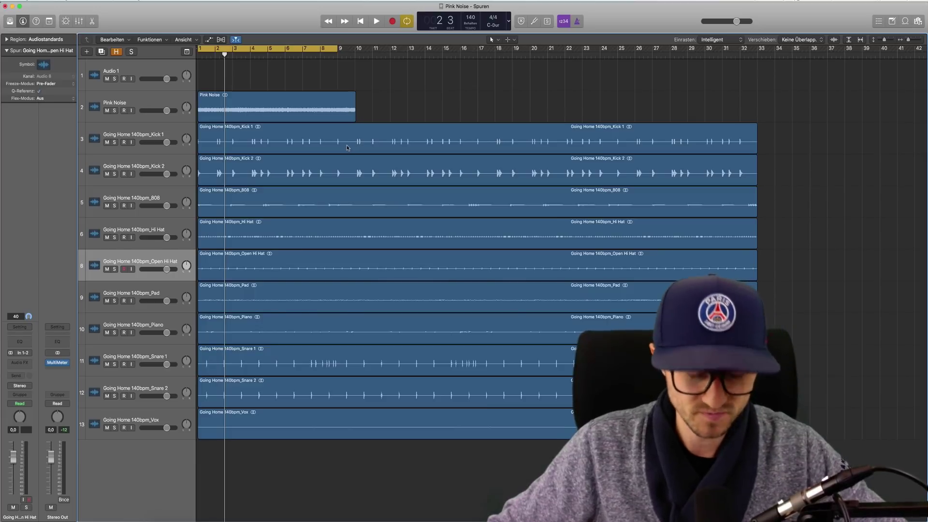
- Reposition the mixer window, then mute the Pink Noise track and play the Going Home tracks without it
key(super+2)
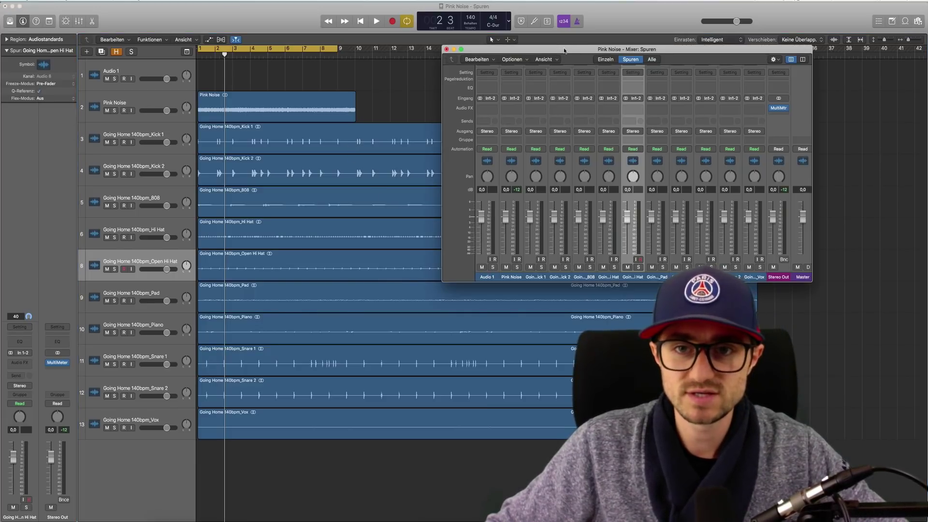
drag(568, 49, 495, 27)
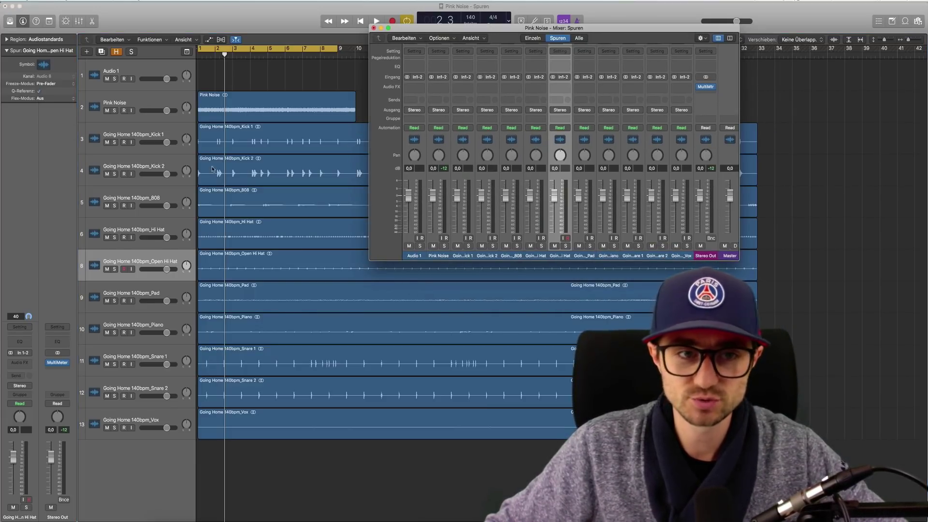
click(107, 110)
key(super+2)
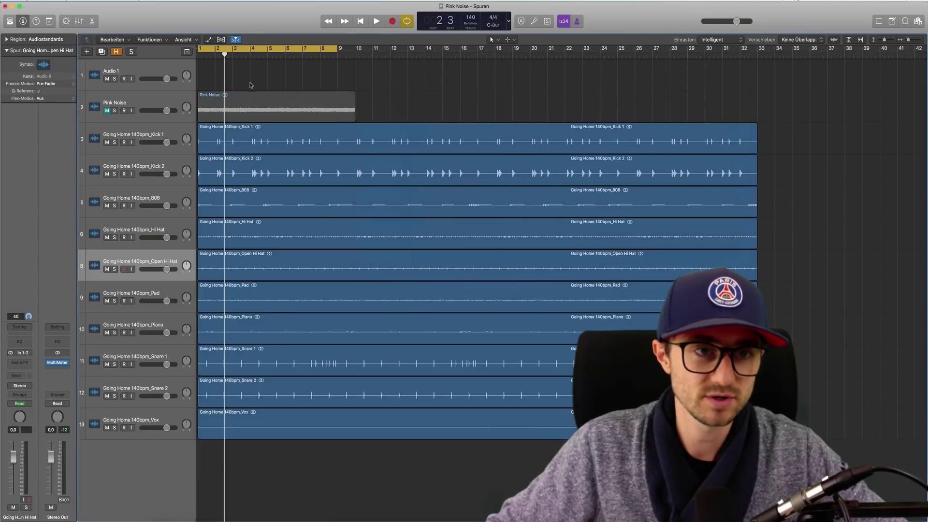
key(space)
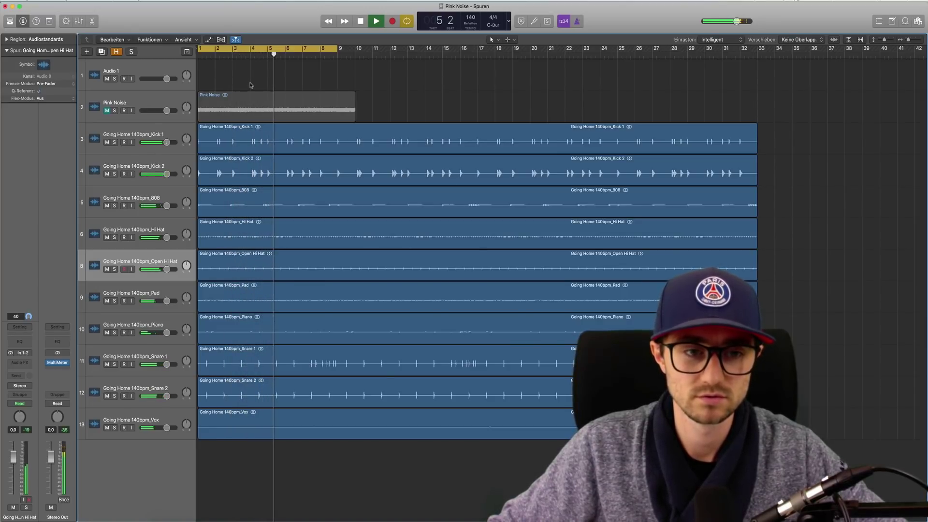
key(space)
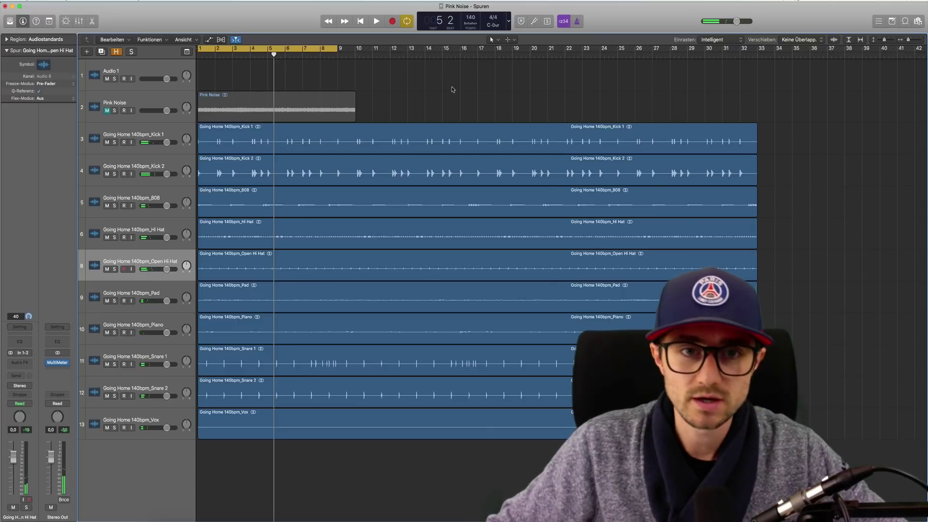
- Select all Going Home channels from Kick 1 to Vox in the mixer and switch their input format to mono
key(x)
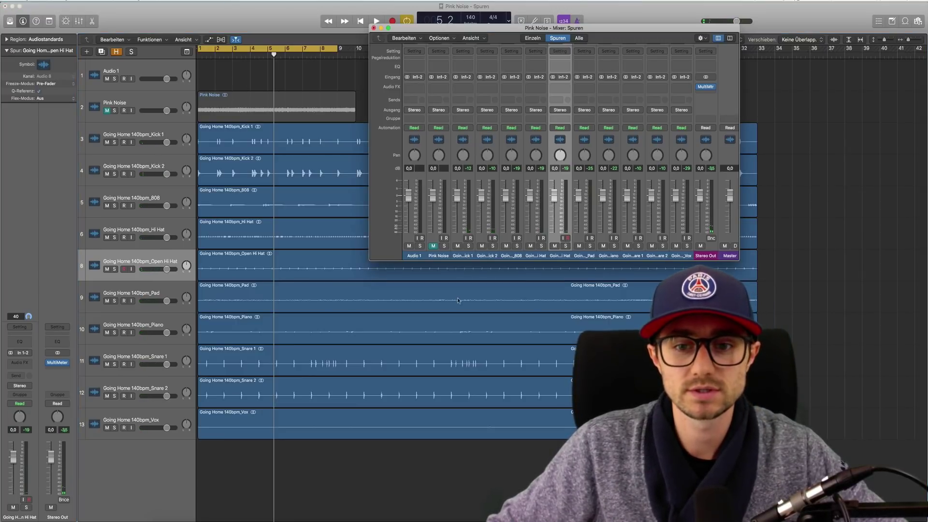
drag(463, 261, 677, 262)
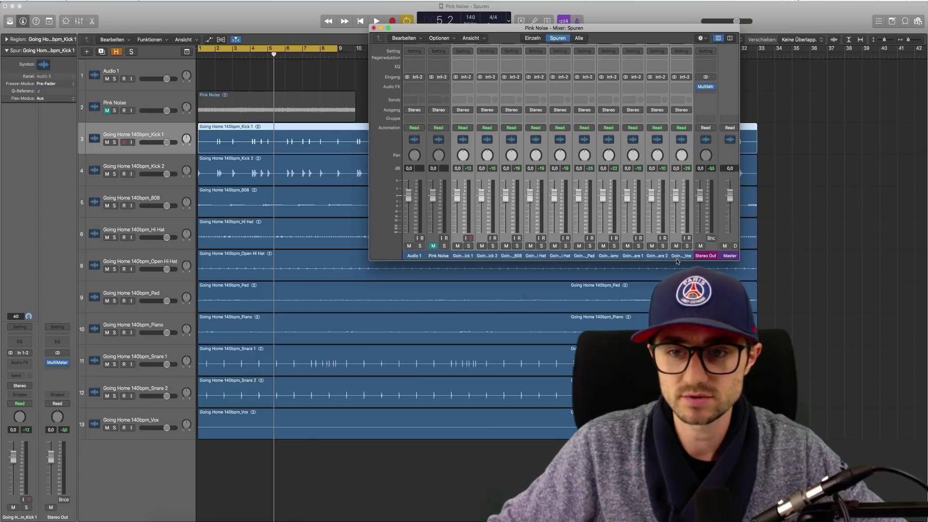
click(455, 78)
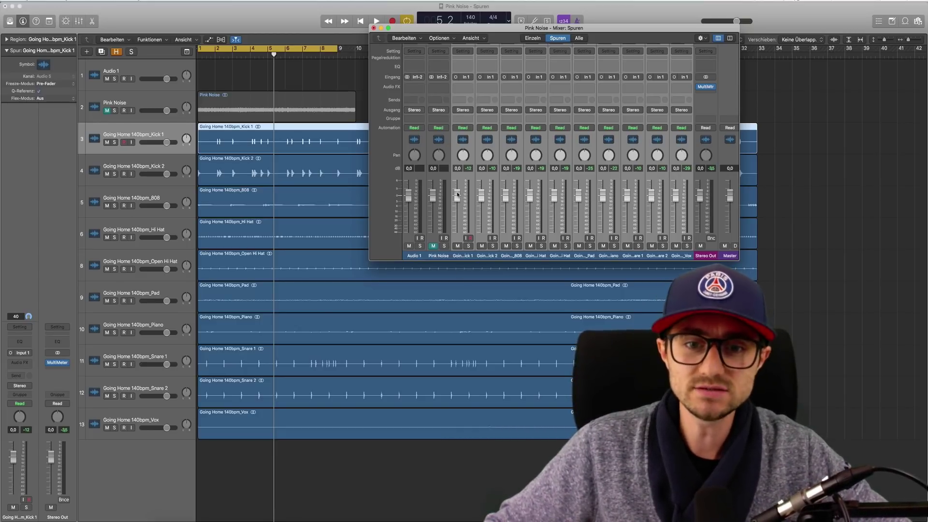
- Lower the faders of all selected Going Home channels to −∞ and unmute the Pink Noise channel
drag(457, 194, 449, 248)
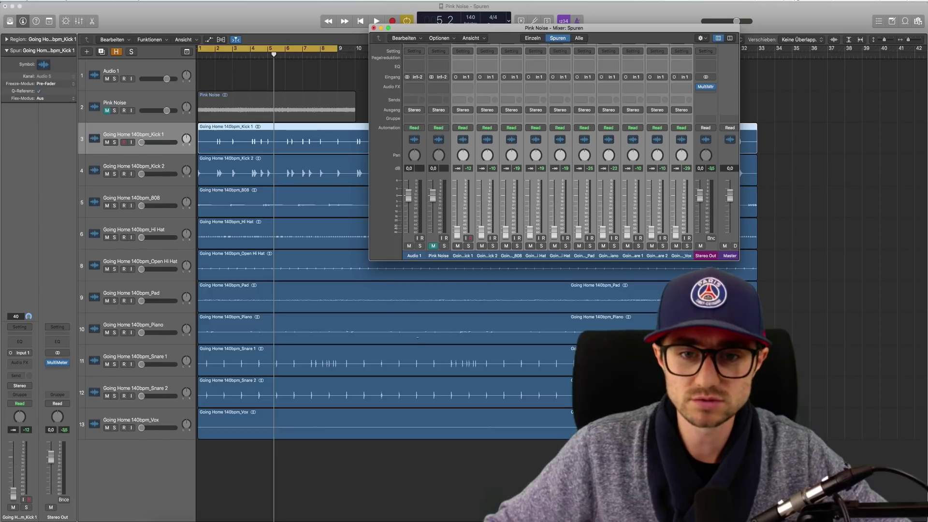
click(433, 246)
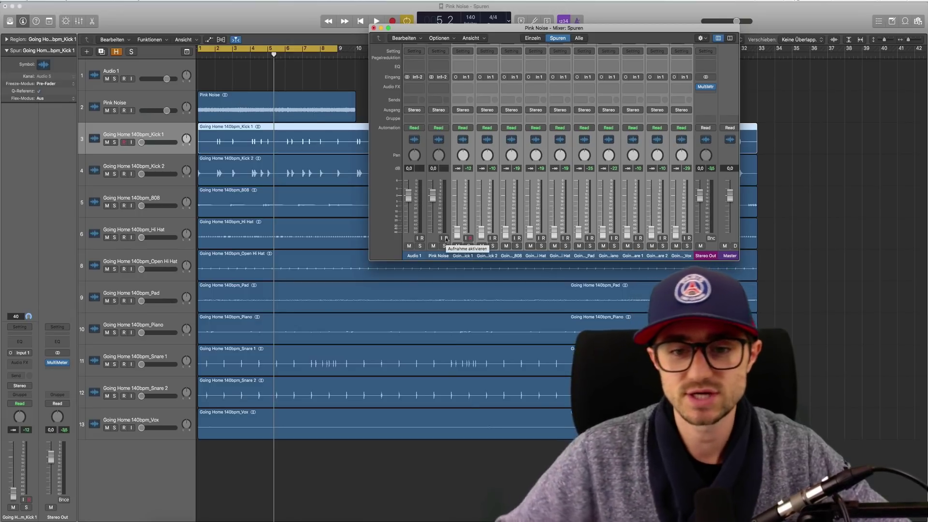
click(484, 257)
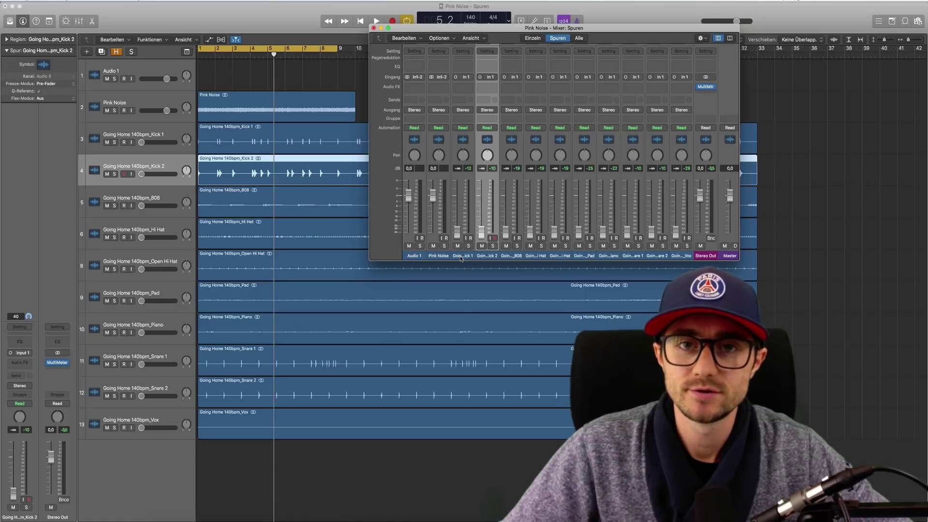
scroll(460, 258, right, 1)
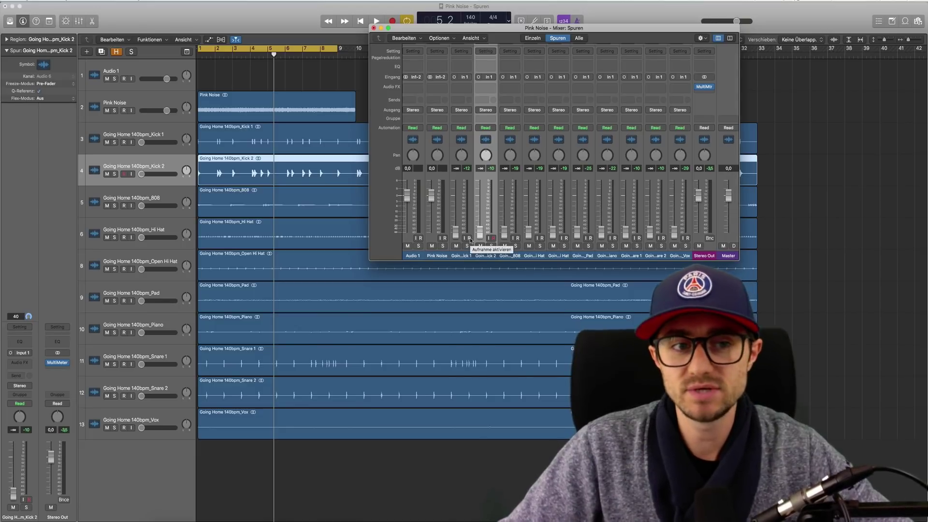
- Solo the Kick 1 track and raise the Kick 1 and Kick 2 volumes to about −6 dB each
click(114, 142)
key(space)
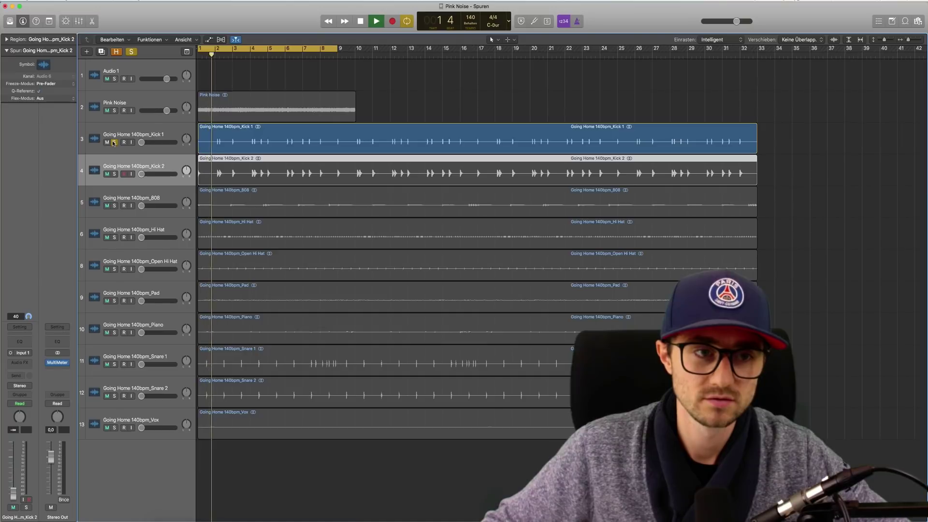
key(space)
drag(141, 143, 158, 143)
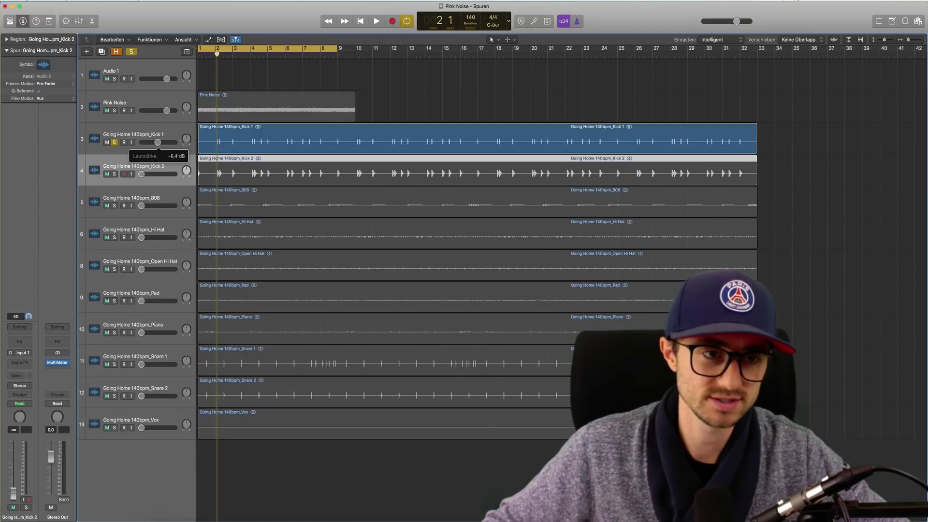
drag(141, 174, 159, 174)
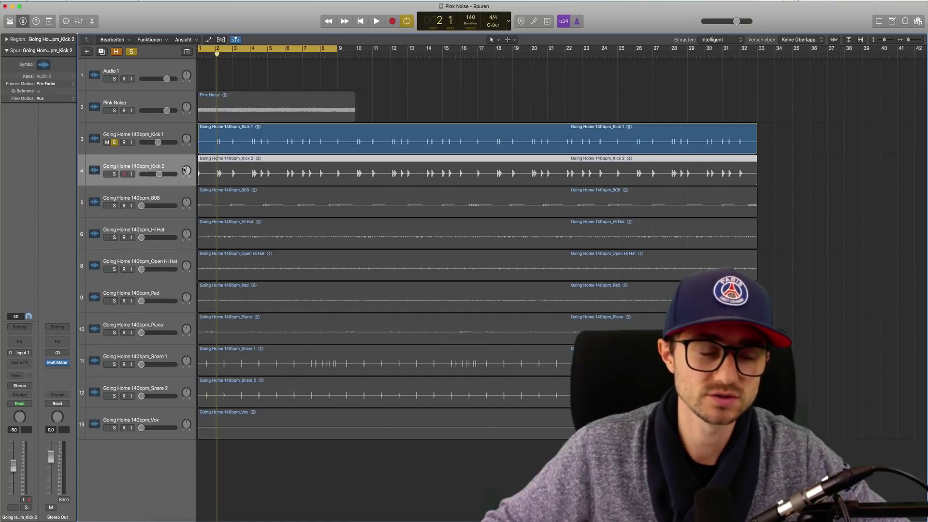
- Audition Kick 1 and Kick 2 in solo one after the other, then lower both volumes to −∞
key(space)
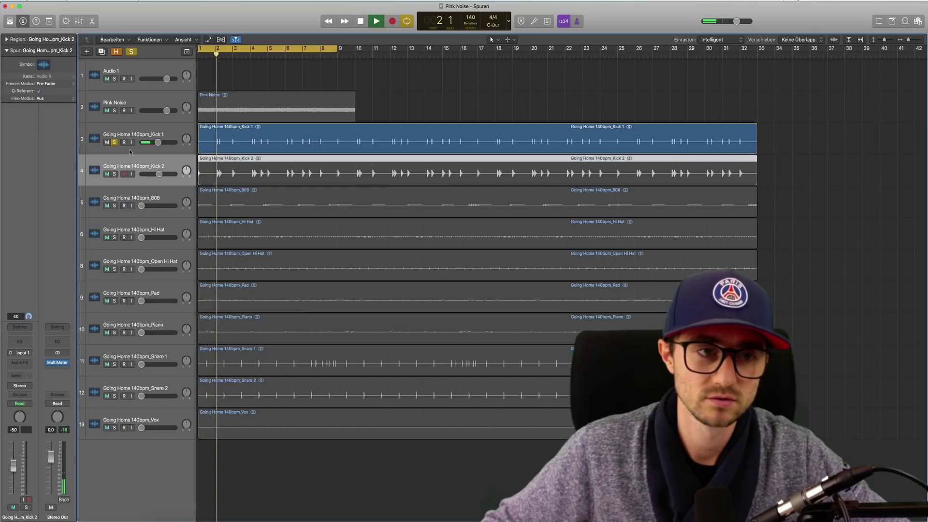
click(114, 142)
click(114, 174)
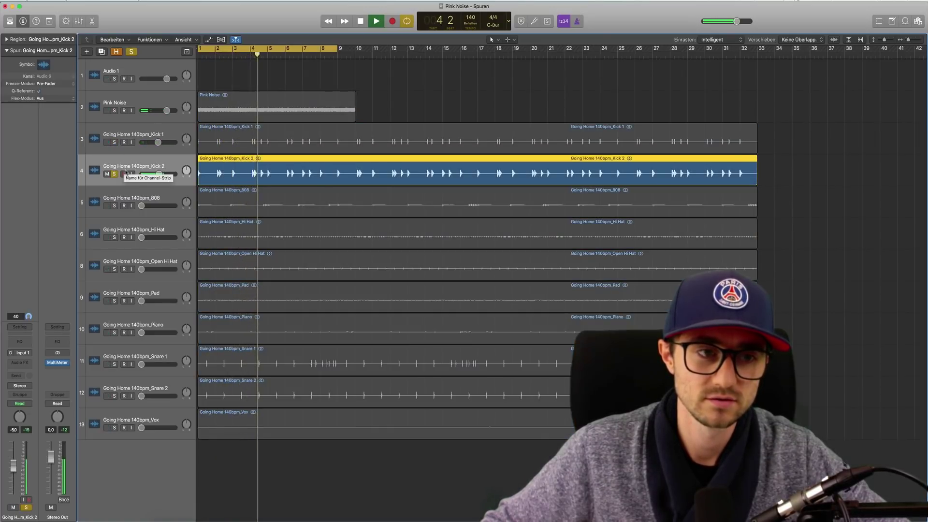
key(space)
click(114, 174)
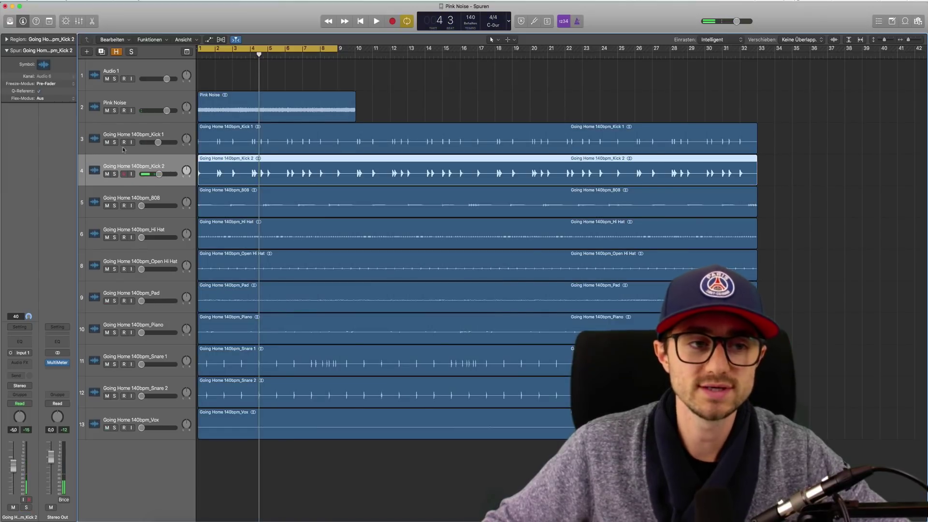
drag(158, 142, 47, 148)
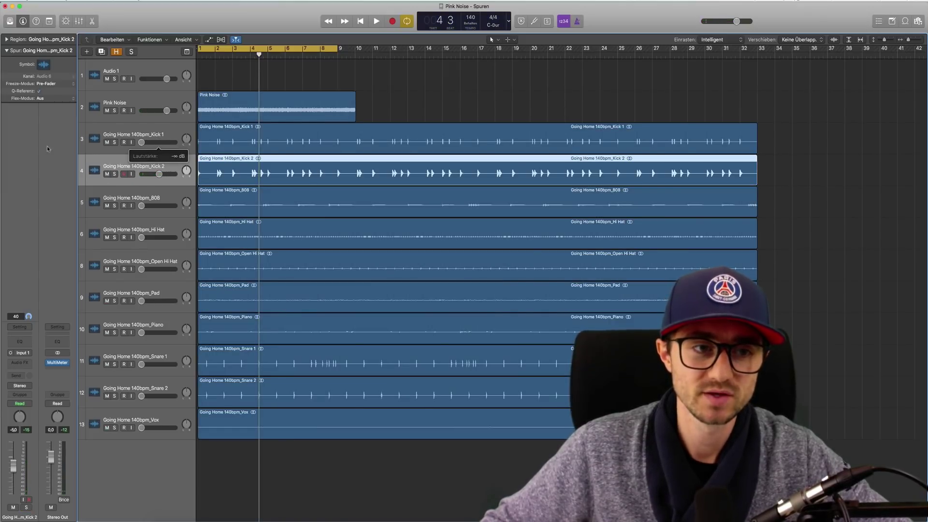
drag(159, 174, 75, 171)
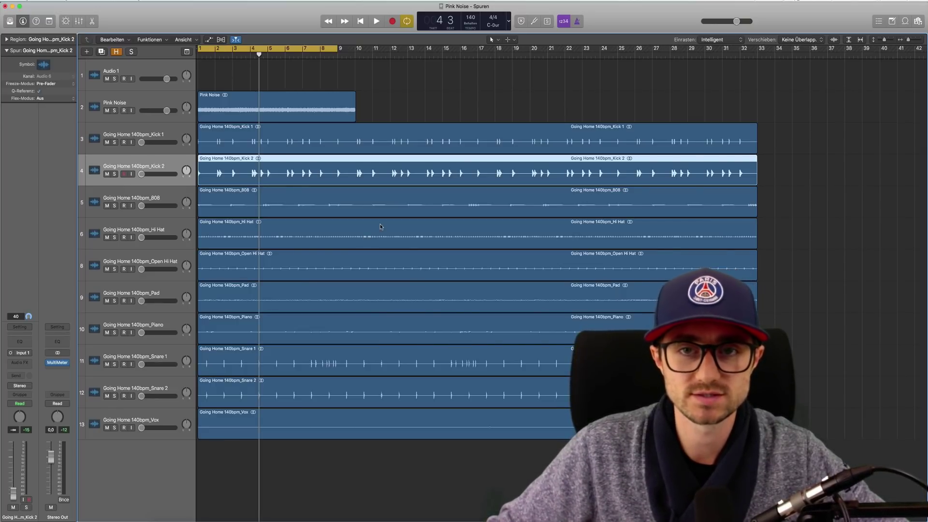
- During playback with Pink Noise, raise the Kick 1 and Kick 2 faders together to about −5.8 dB, then mute both channels
key(super+2)
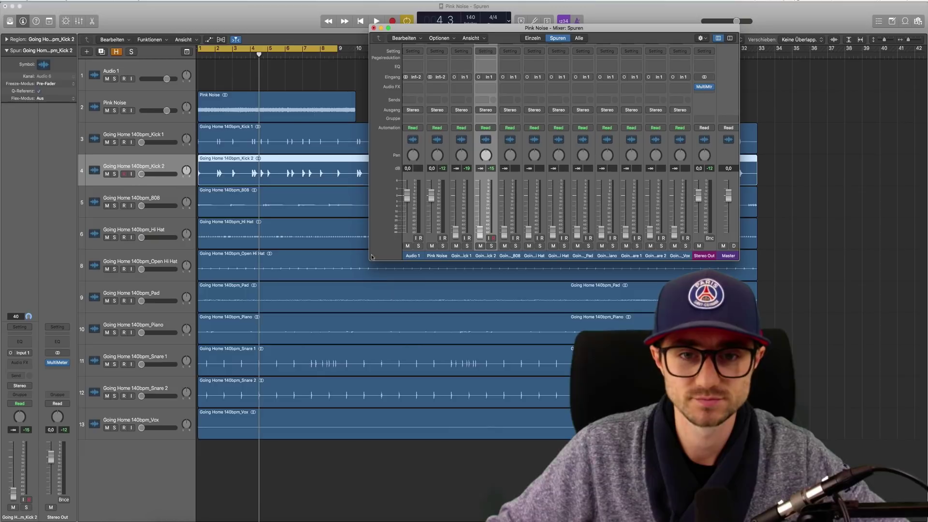
key(space)
click(465, 257)
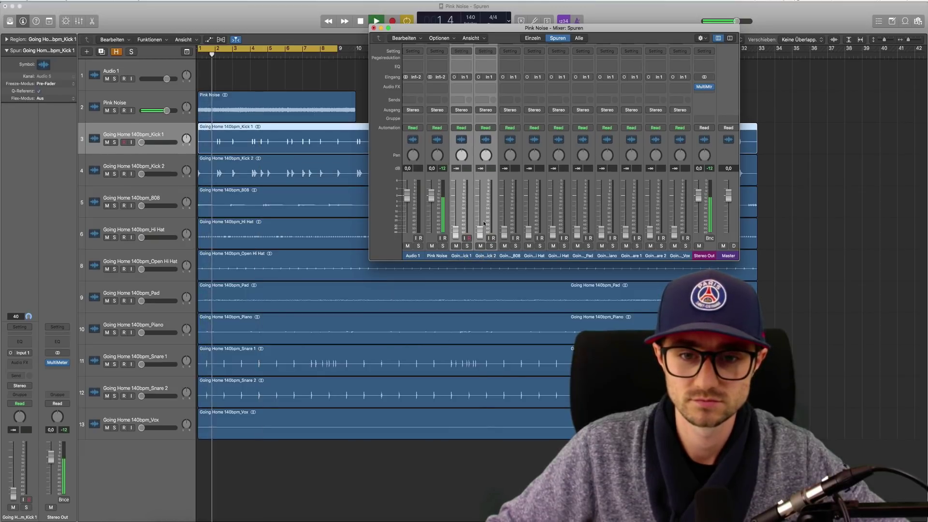
drag(480, 234, 480, 207)
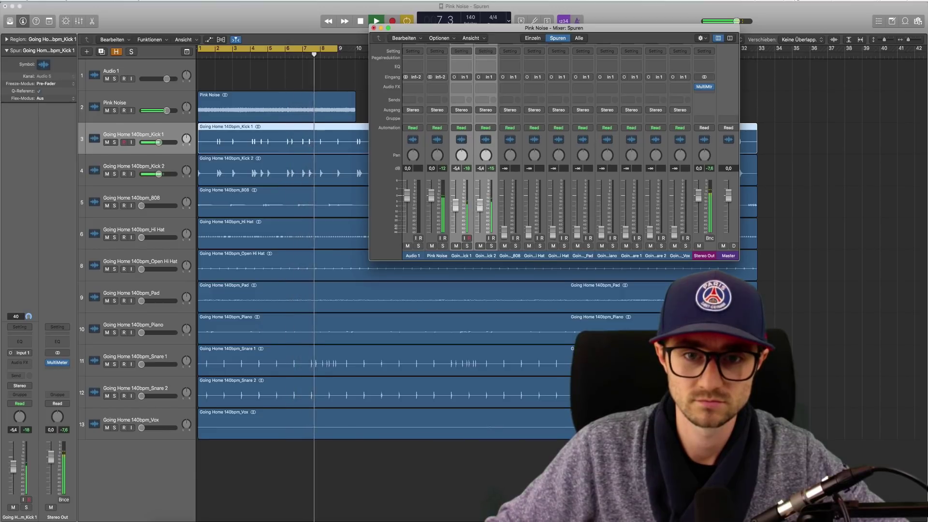
click(456, 246)
- Raise the 808 channel's fader to about −0.5 dB against the pink noise, then mute the channel
drag(504, 233, 504, 212)
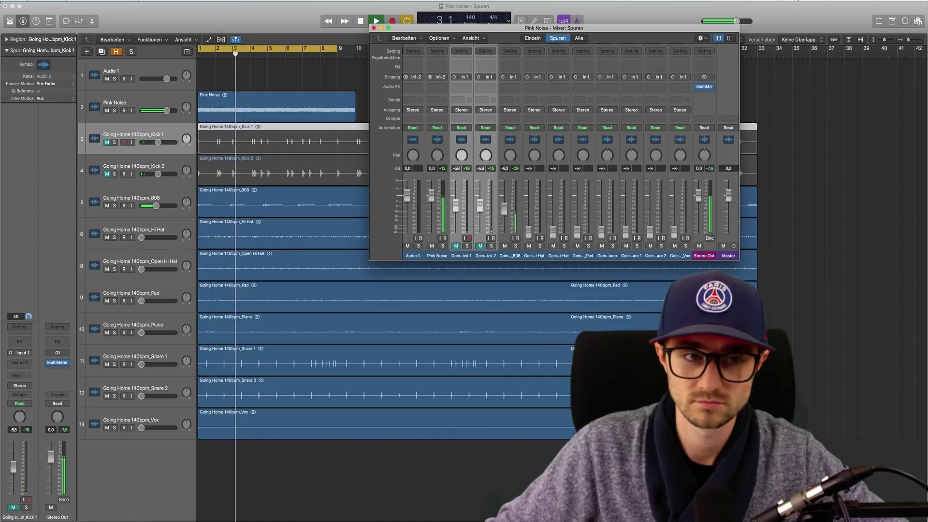
drag(504, 212, 504, 205)
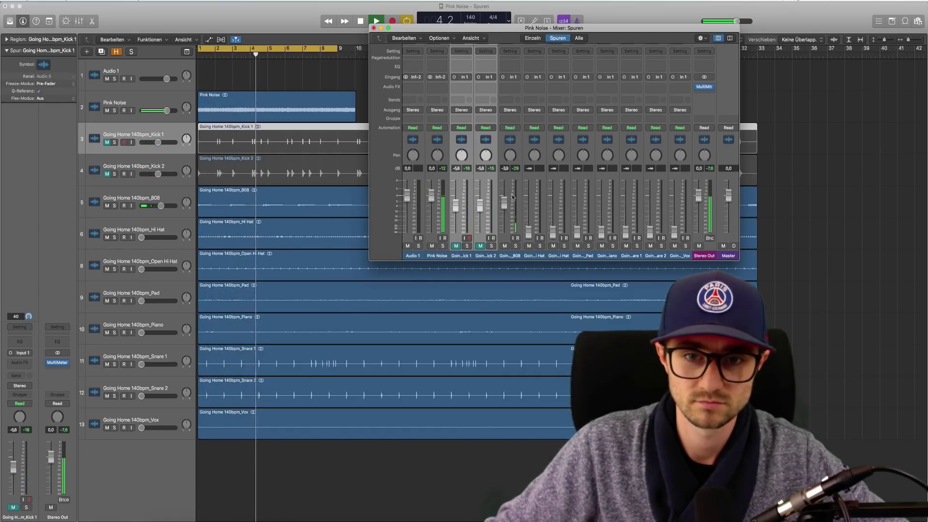
drag(504, 203, 504, 195)
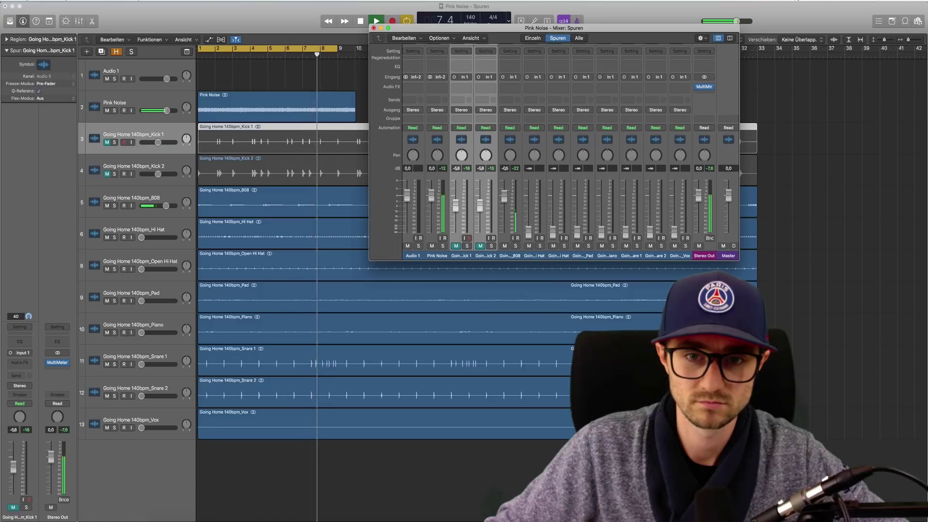
click(505, 246)
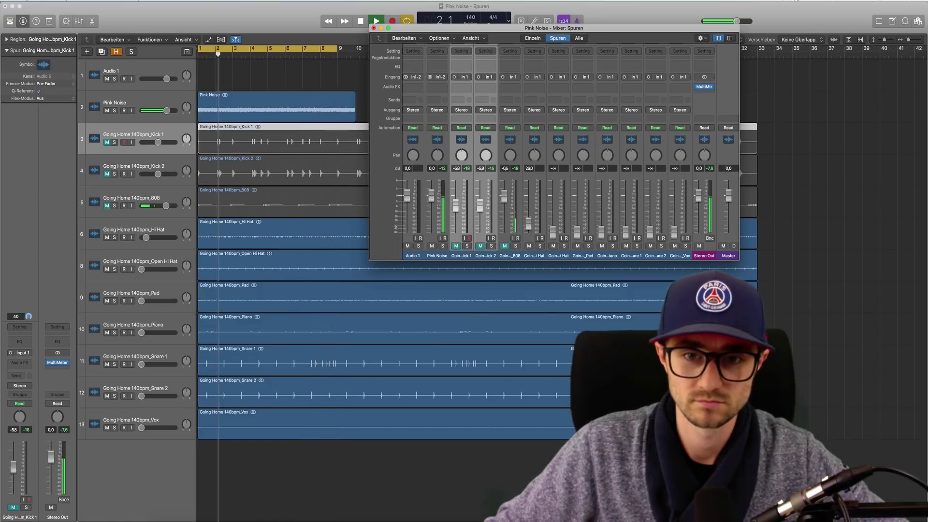
- Raise the Hi Hat channel's fader to about −0.5 dB against the pink noise, then mute the channel
drag(528, 233, 528, 198)
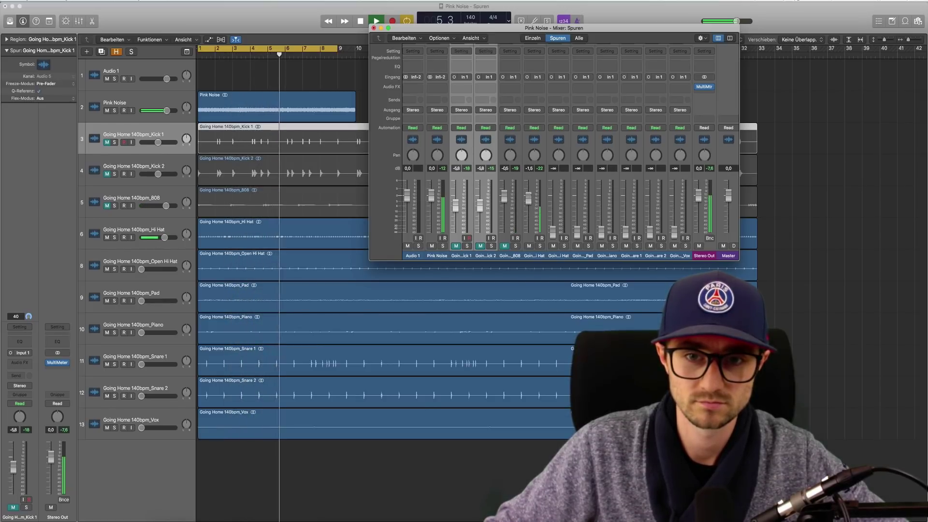
drag(528, 198, 528, 196)
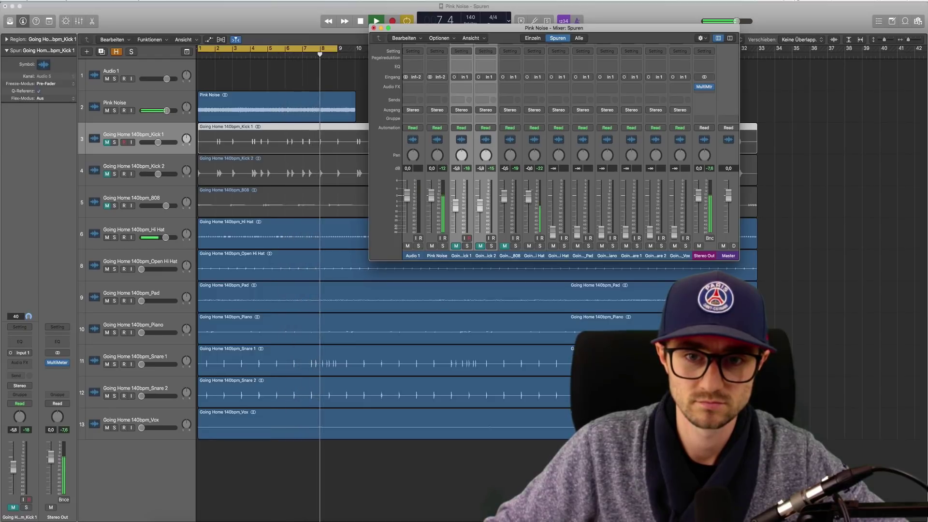
click(528, 246)
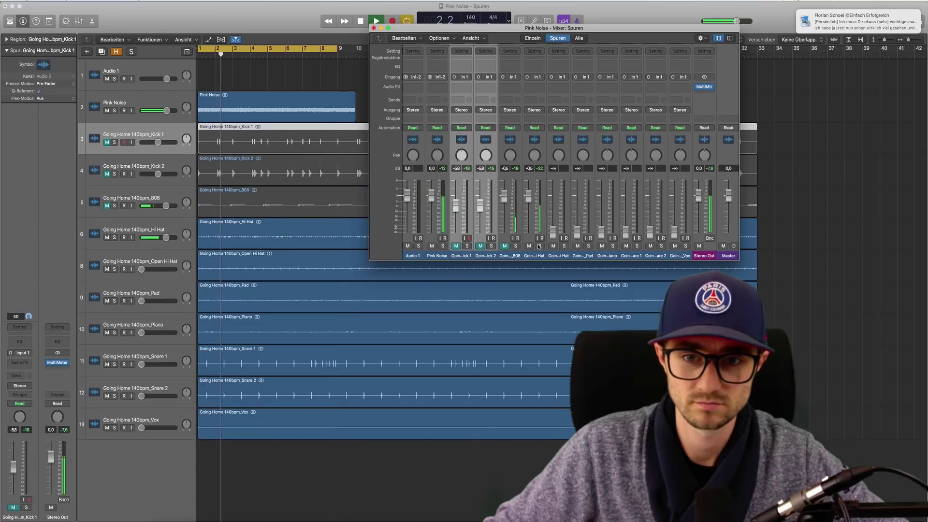
- Raise the Open Hi Hat fader to about −0.2 dB and the Pad fader to about 3.9 dB against the pink noise, muting each channel
drag(552, 232, 553, 195)
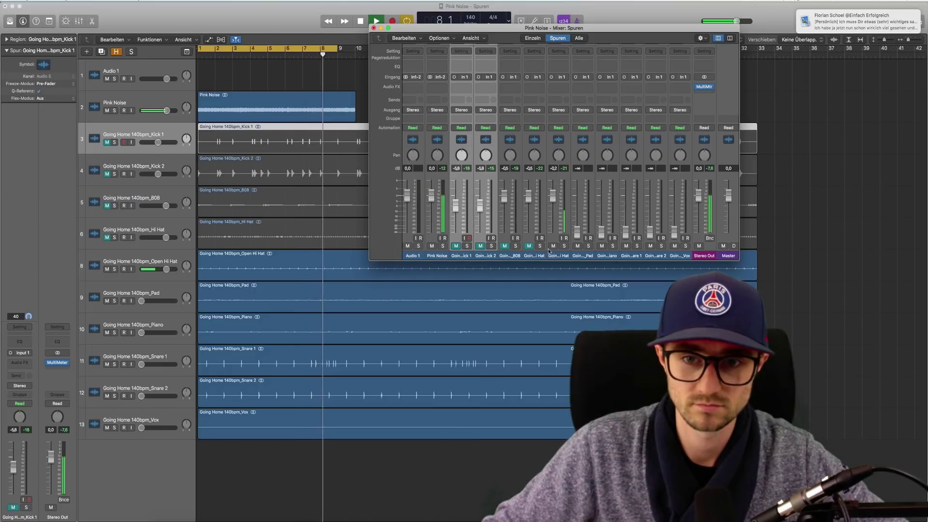
drag(577, 231, 575, 180)
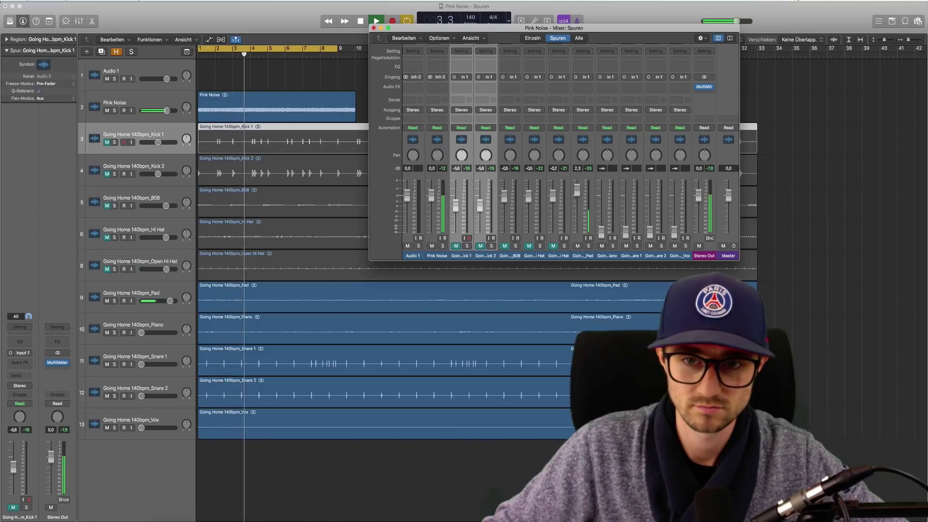
drag(577, 189, 577, 186)
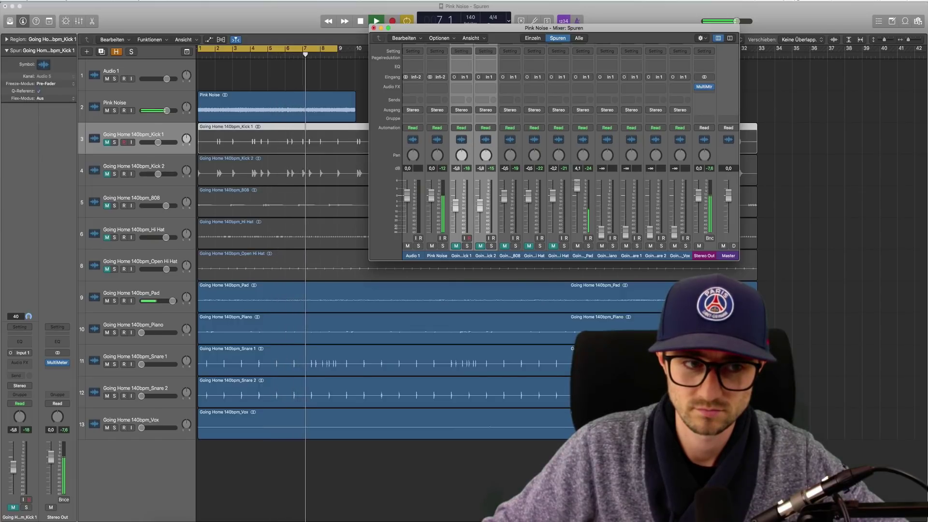
drag(577, 186, 577, 186)
click(577, 245)
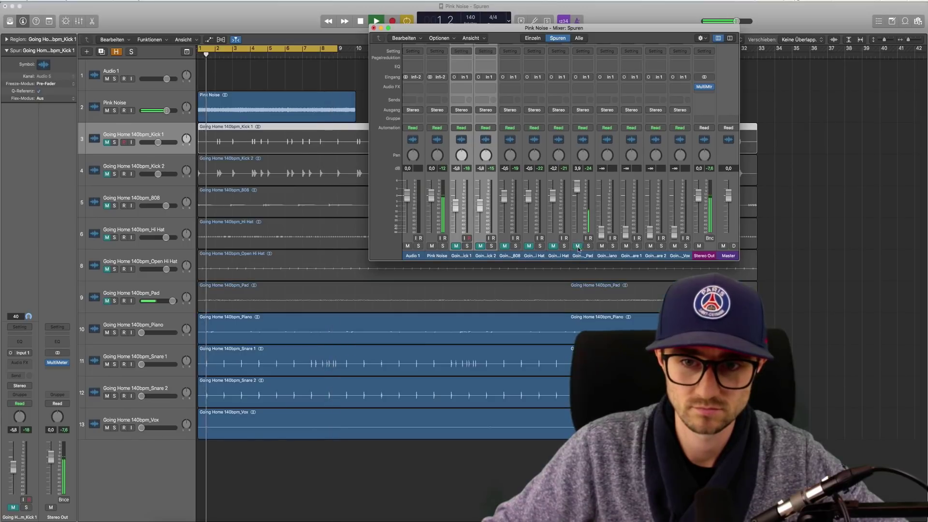
- Raise the Piano channel's fader to about 2.1 dB against the pink noise, then mute the channel
drag(601, 232, 601, 190)
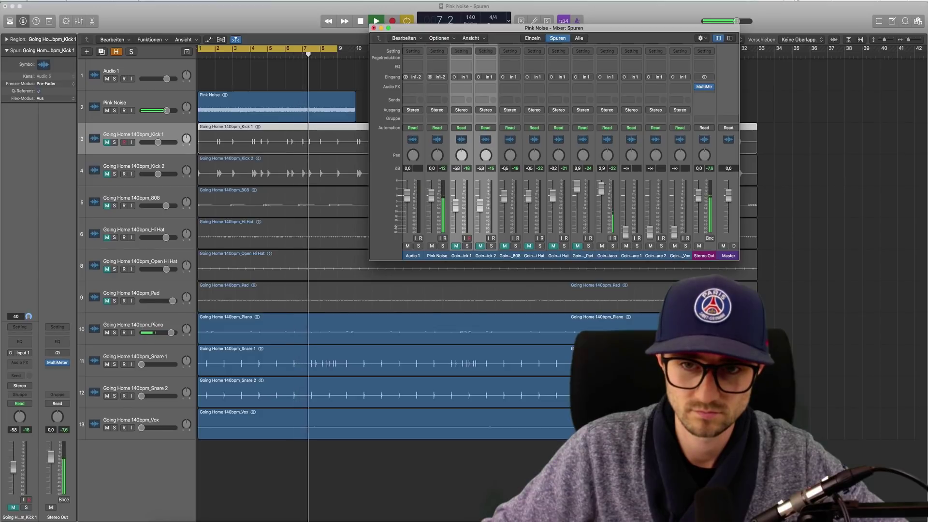
drag(601, 189, 601, 189)
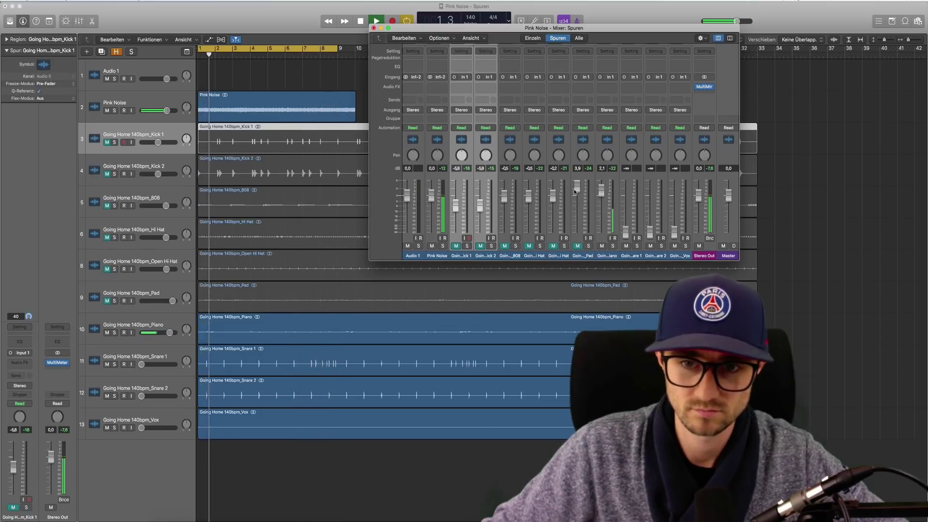
click(602, 246)
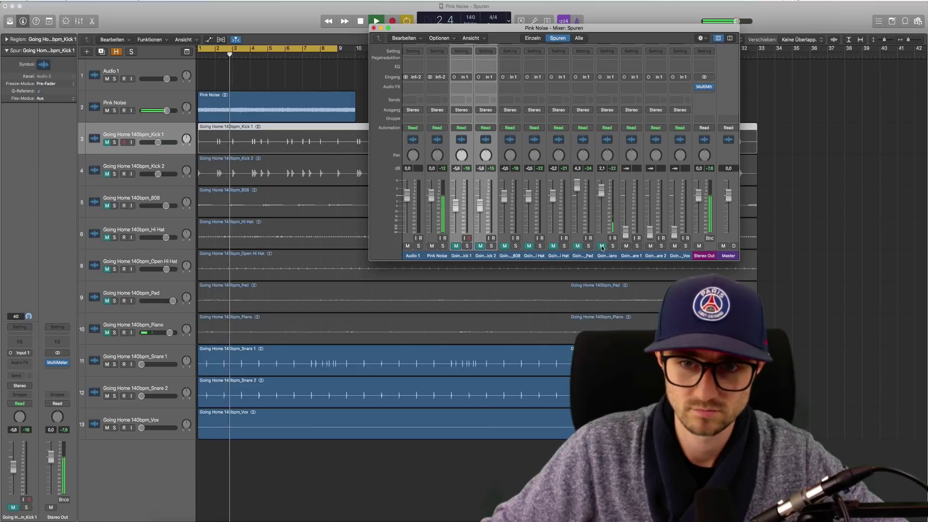
- Unmute the Pad channel, raise its fader to about 5.2 dB, then mute it again
click(576, 245)
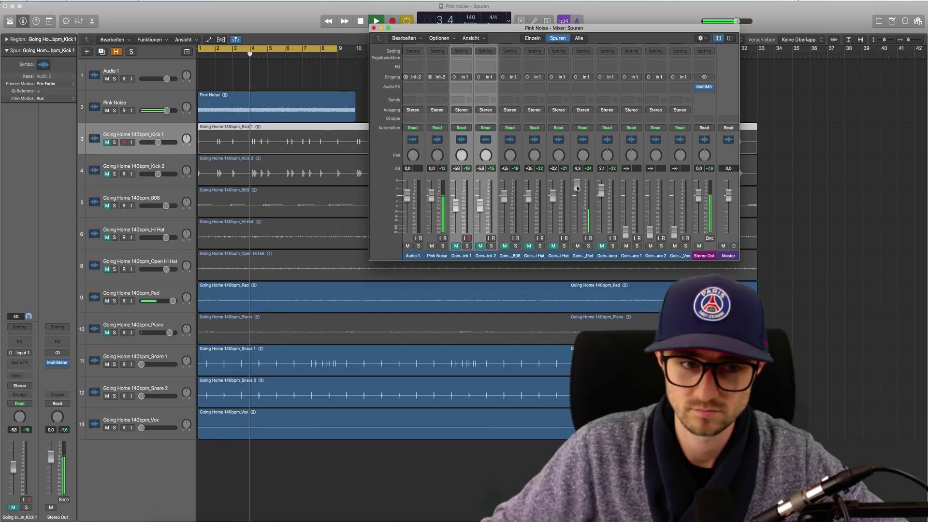
drag(577, 188, 577, 185)
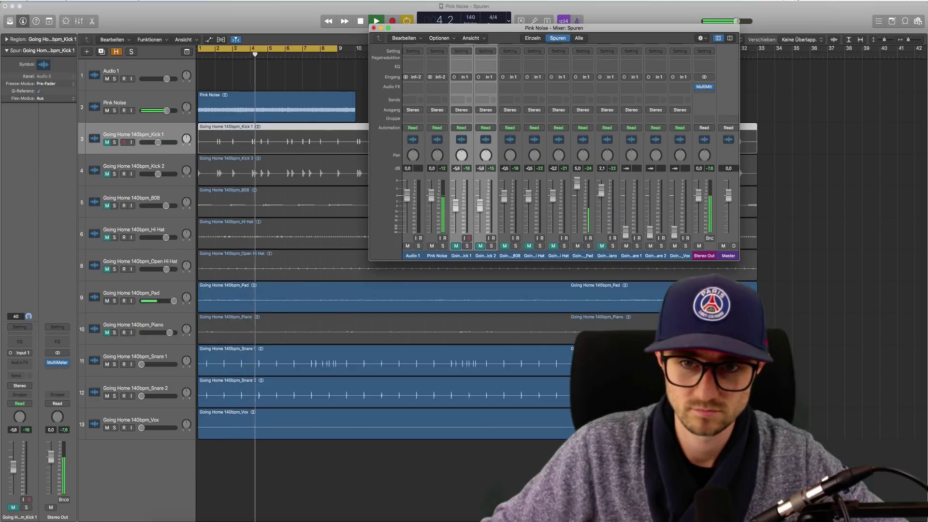
click(577, 246)
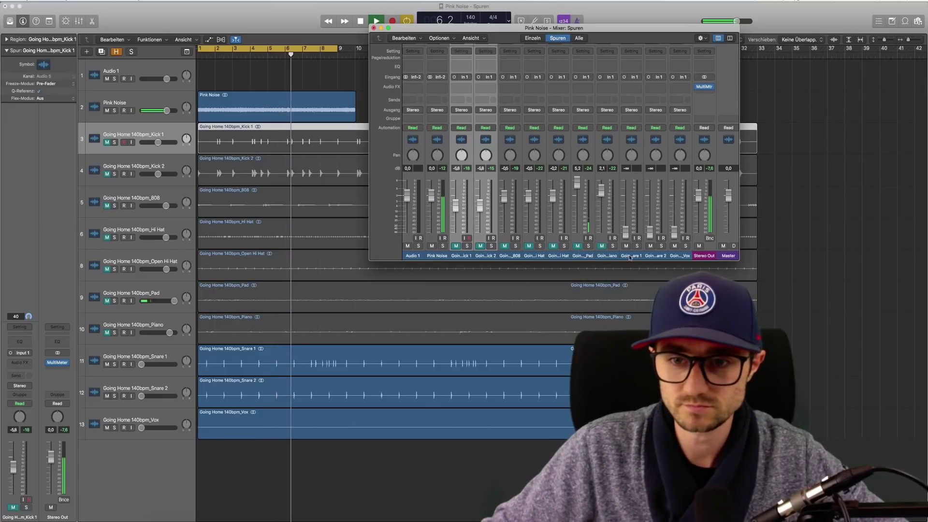
- Select Snare 1 and Snare 2, raise their faders together to about −11.0 dB against the pink noise, then mute both channels
click(630, 257)
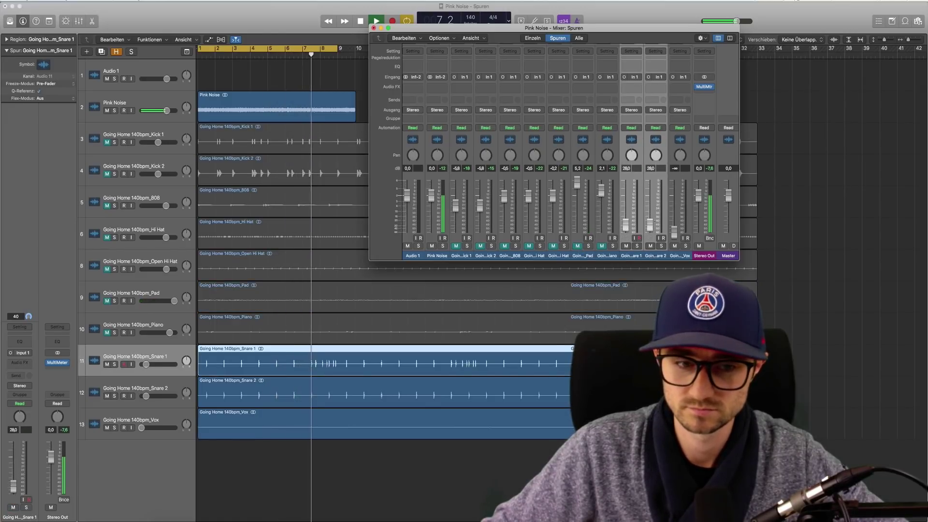
drag(626, 225, 626, 211)
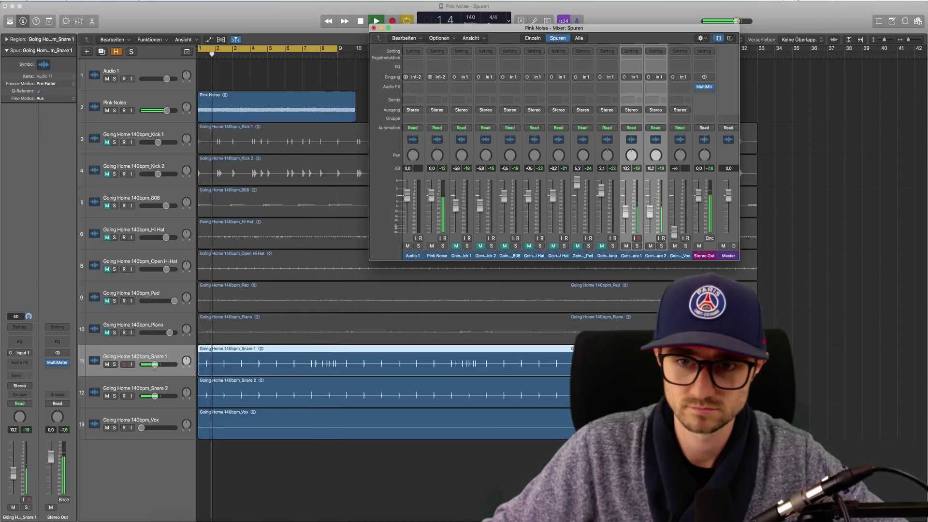
drag(625, 211, 625, 214)
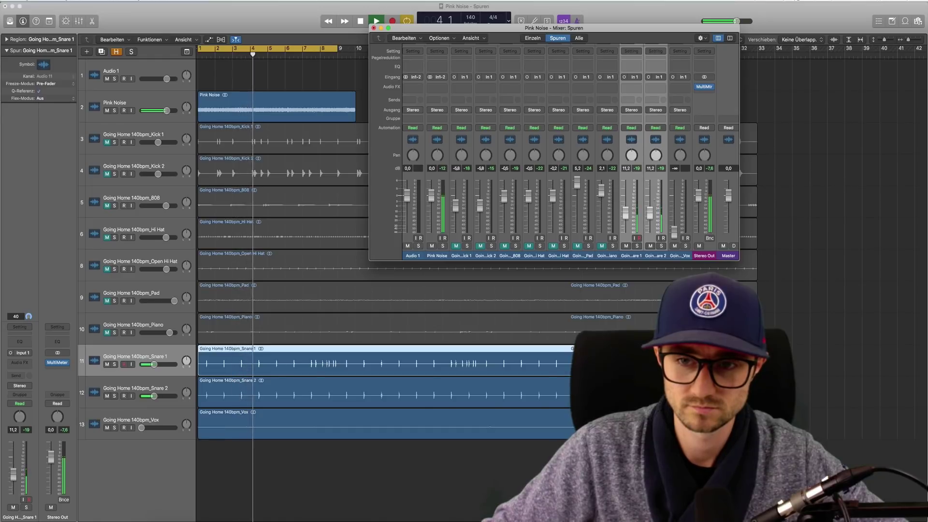
click(626, 246)
- Raise the Vox channel's fader to about 0.2 dB against the pink noise, then mute the channel
drag(675, 232, 681, 200)
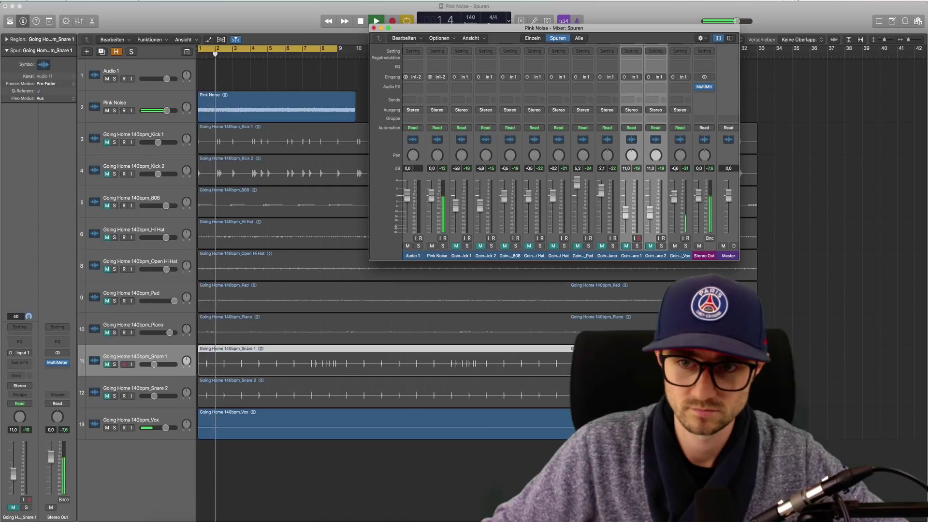
drag(681, 200, 681, 199)
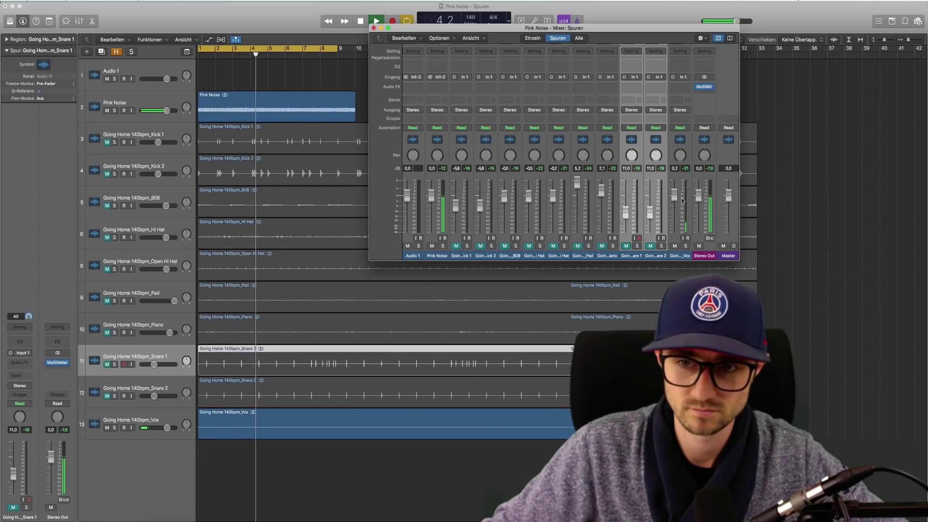
click(674, 246)
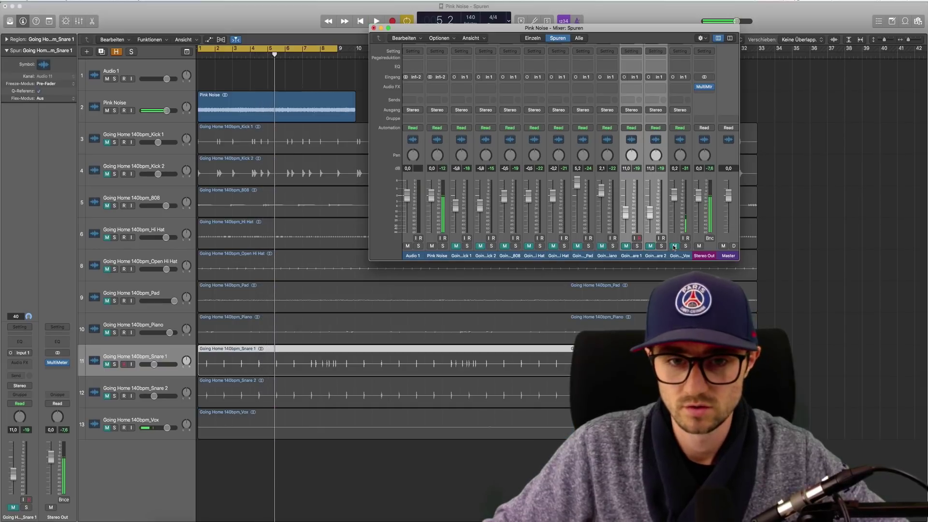
- Mute the Pink Noise channel and unmute all Going Home channels from Kick 1 to Vox
click(432, 246)
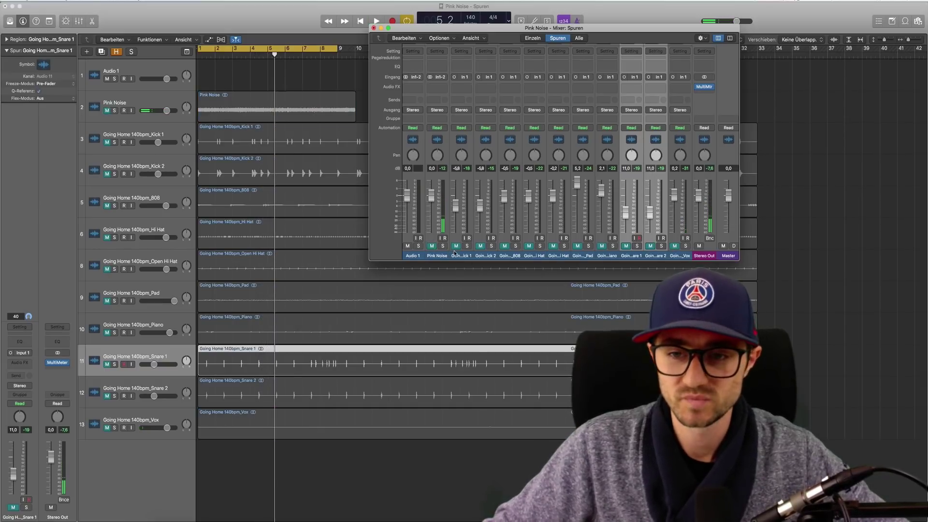
click(454, 252)
drag(455, 249, 675, 247)
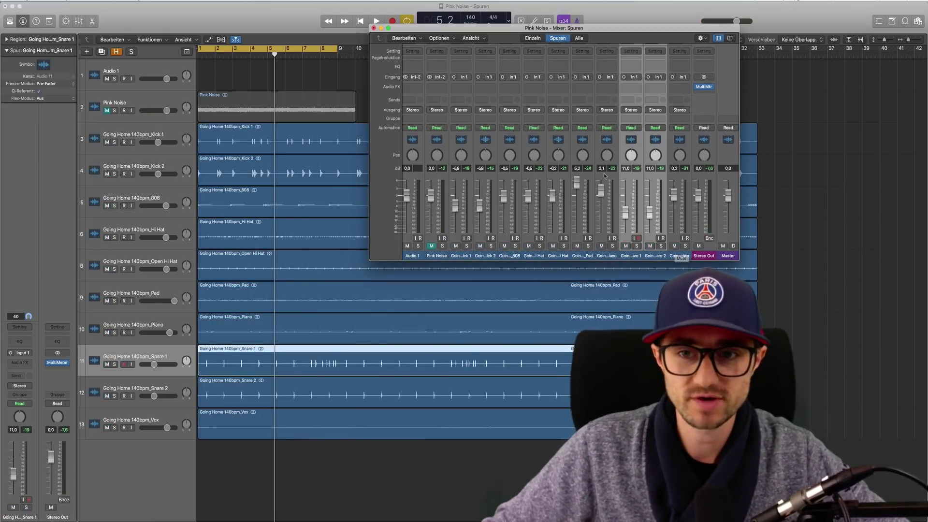
- Play the full mix and examine its spectrum in the Stereo Out's MultiMeter, then stop playback
key(space)
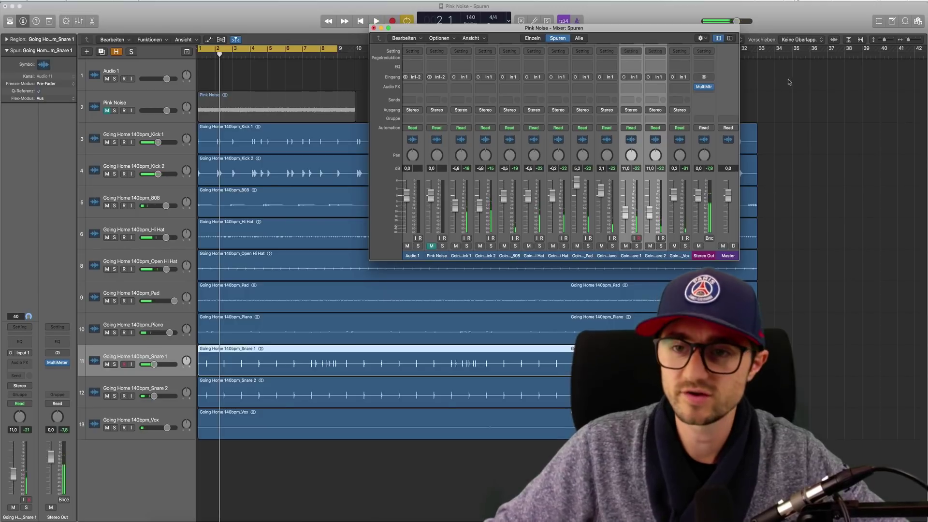
click(704, 87)
key(space)
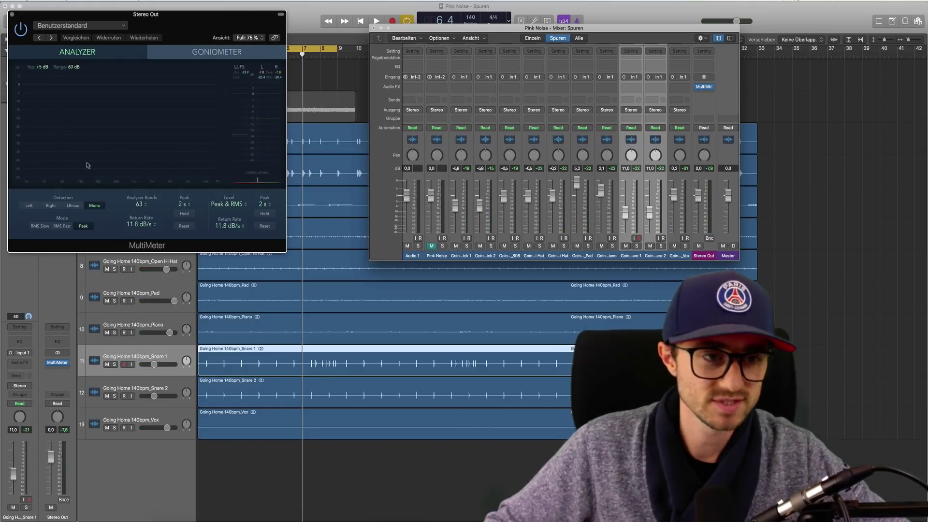
- Set the MultiMeter analyzer's peak hold to infinite and play the mix to capture its spectral peaks
click(182, 204)
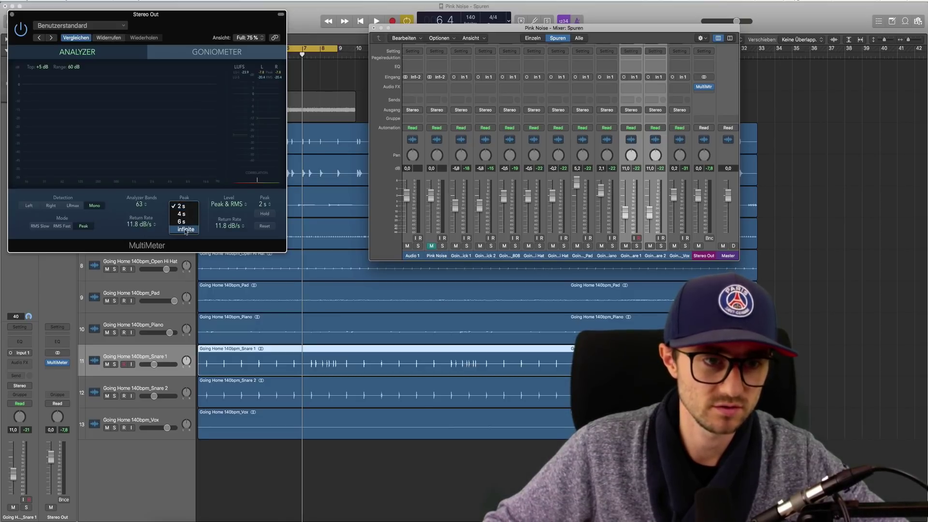
key(space)
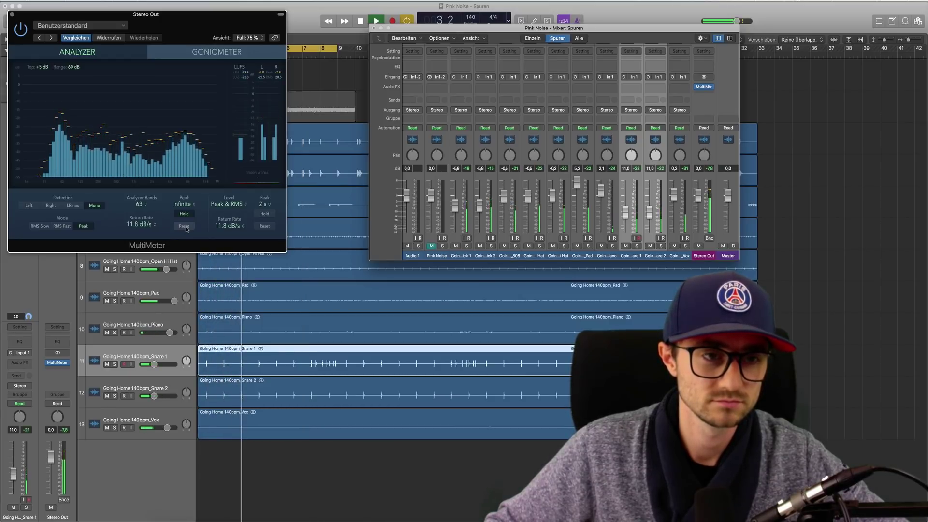
key(space)
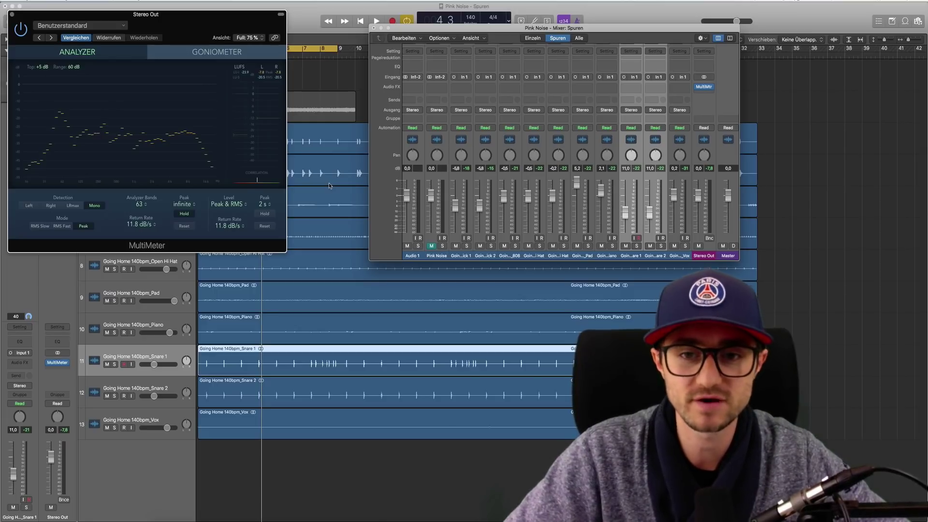
- Select all Going Home channels from Kick 1 to Vox, switch them from mono to stereo input, and audition the mix briefly
click(456, 256)
drag(504, 253, 676, 260)
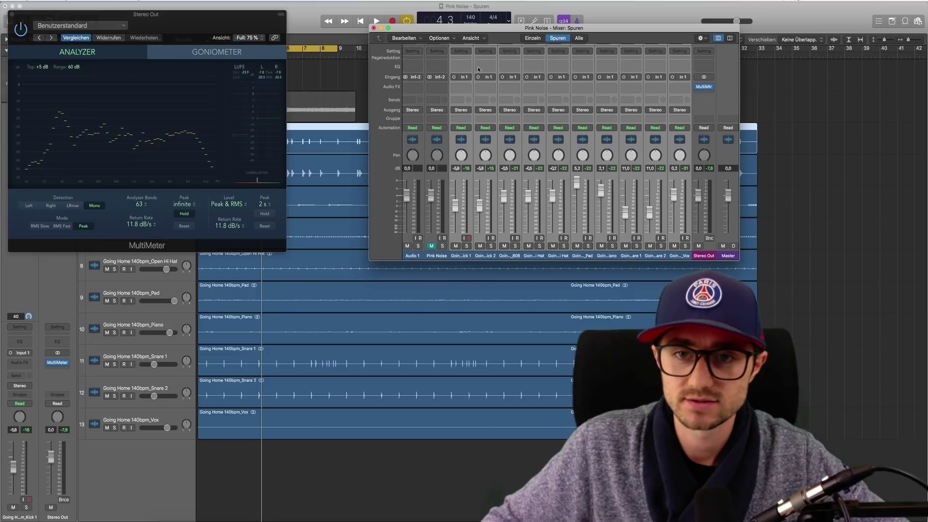
click(454, 77)
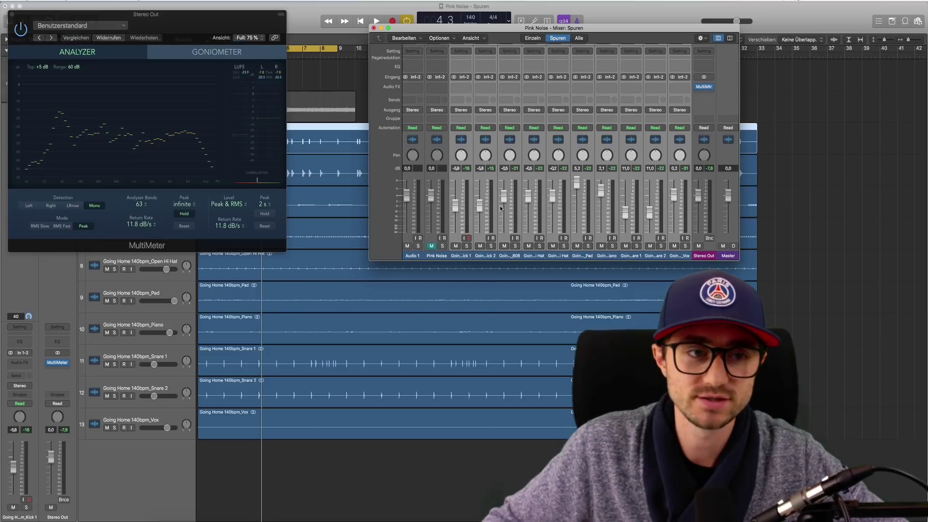
key(space)
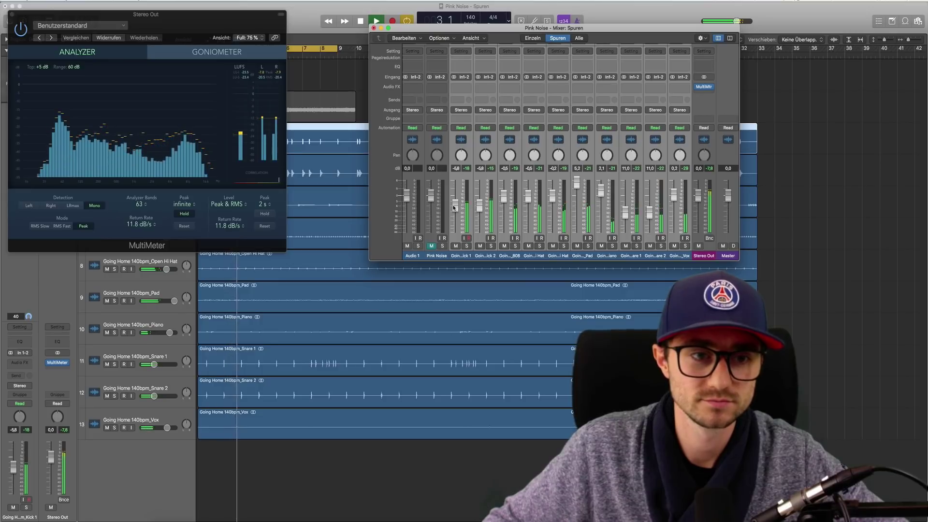
key(space)
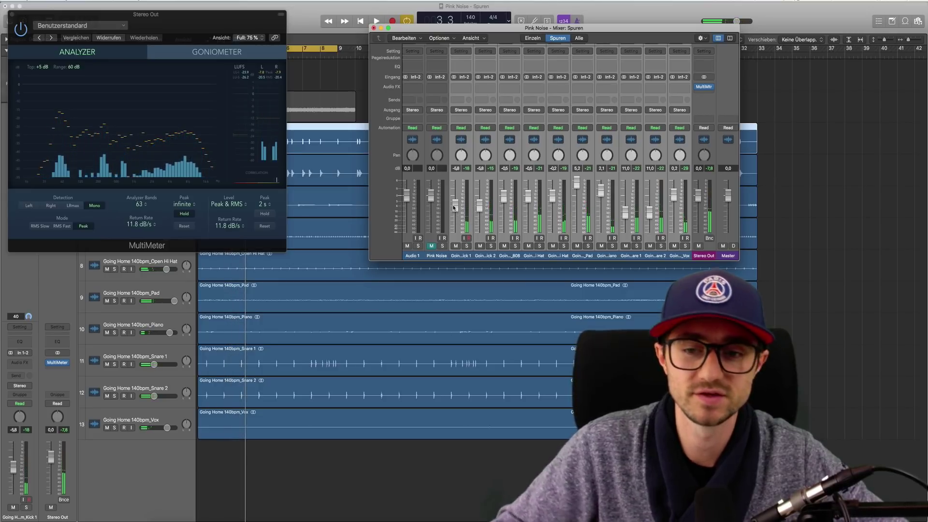